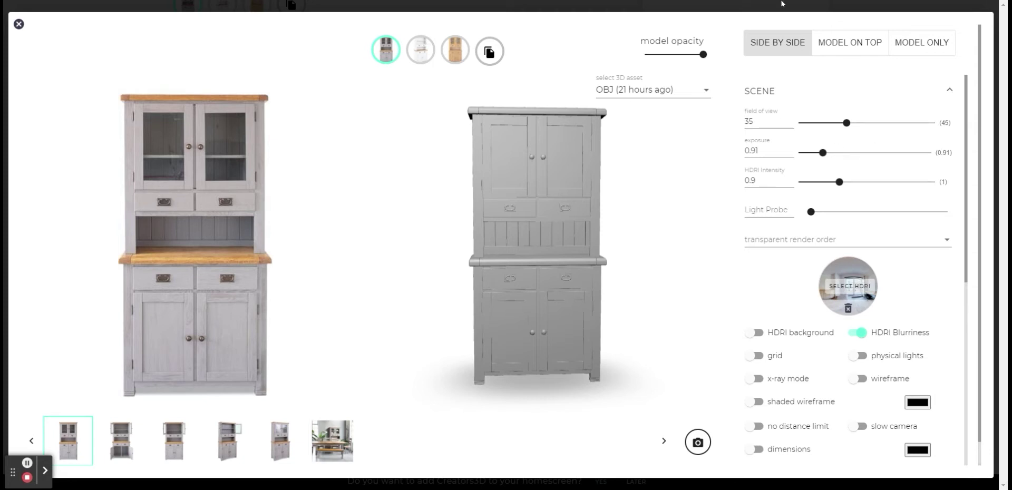
- Overlay the cabinet model on its photo at 0.65 opacity and adjust the camera to fill it
{"action": "left_click", "coordinate": [862, 47]}
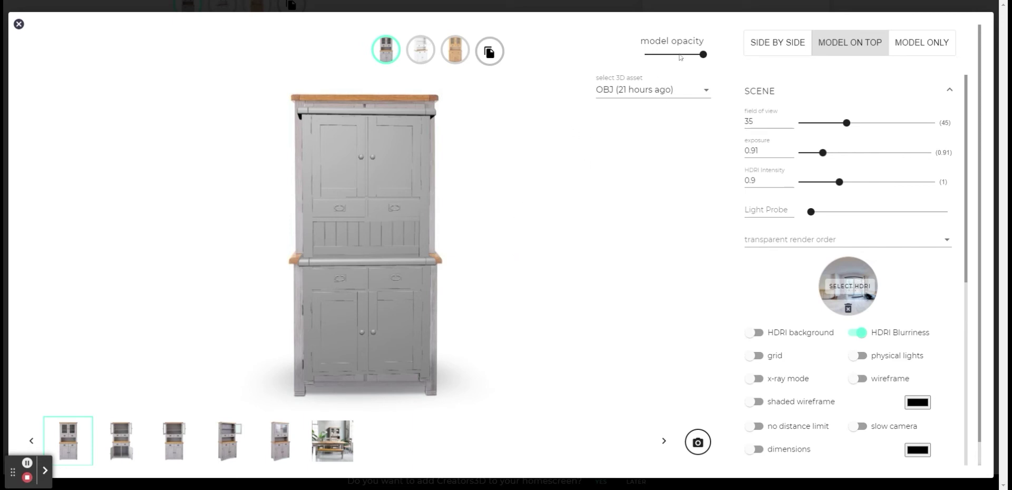
{"action": "mouse_move", "coordinate": [703, 54]}
{"action": "left_mouse_down"}
{"action": "mouse_move", "coordinate": [678, 58]}
{"action": "mouse_move", "coordinate": [688, 63]}
{"action": "left_mouse_up"}
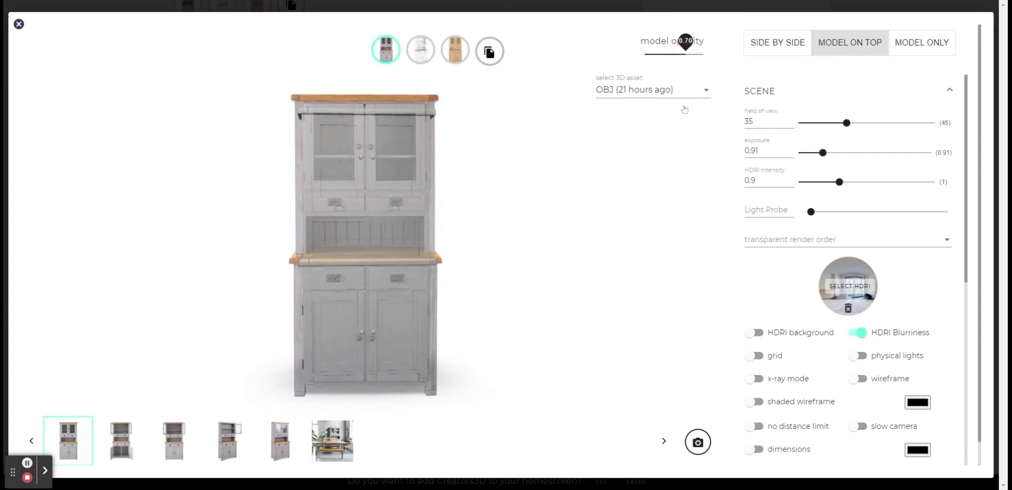
{"action": "left_click_drag", "start_coordinate": [685, 41], "coordinate": [682, 41]}
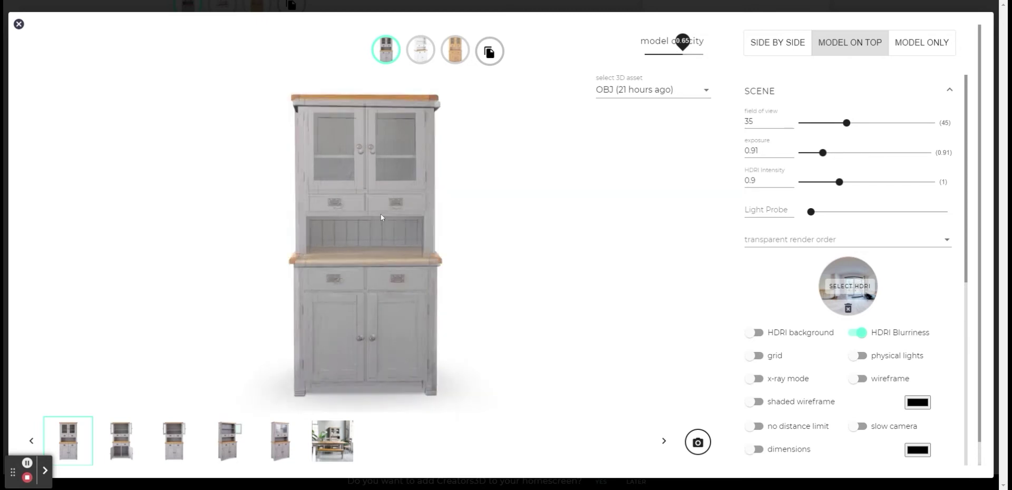
{"action": "left_click_drag", "start_coordinate": [381, 218], "coordinate": [387, 217]}
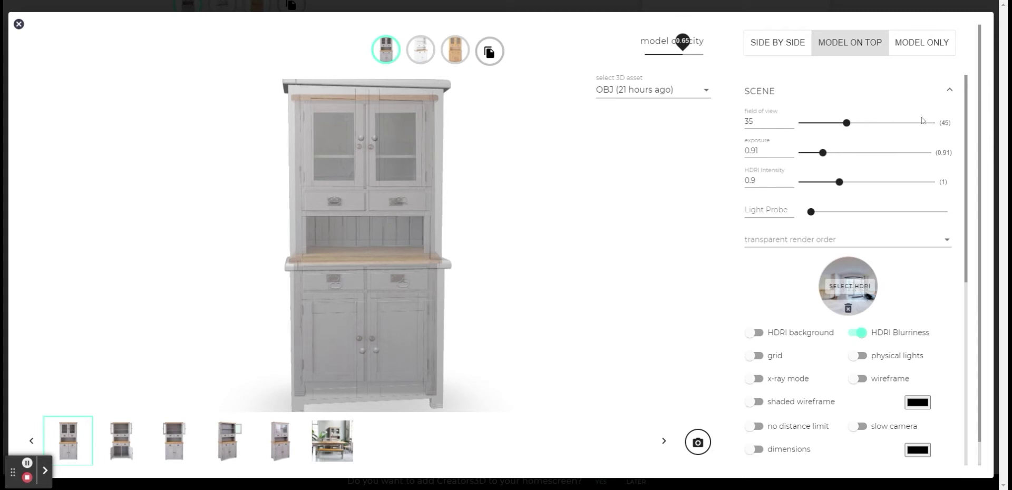
{"action": "scroll", "coordinate": [899, 139], "scroll_direction": "down", "scroll_amount": 3}
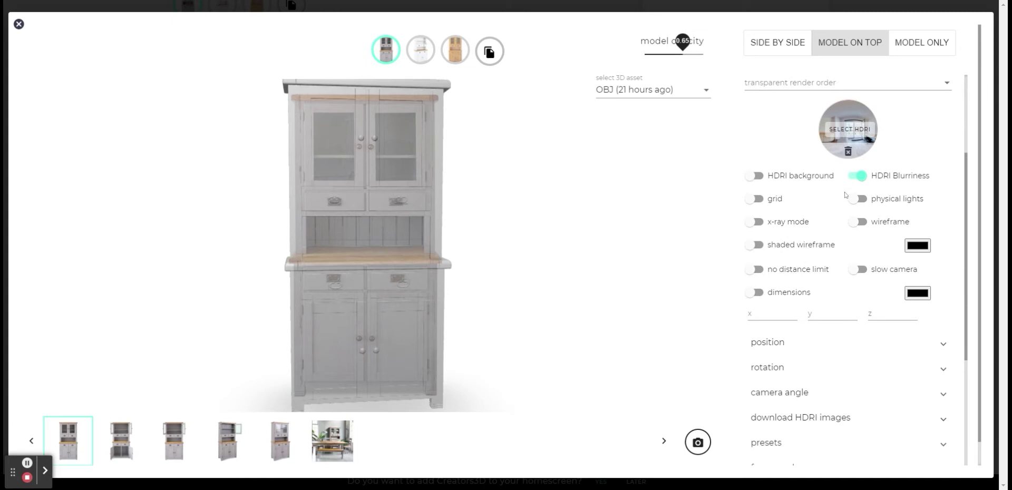
- Enable slow camera, rotate the cabinet to a level frontal view, and narrow field of view to 28
{"action": "left_click", "coordinate": [859, 270]}
{"action": "left_click_drag", "start_coordinate": [360, 160], "coordinate": [362, 240]}
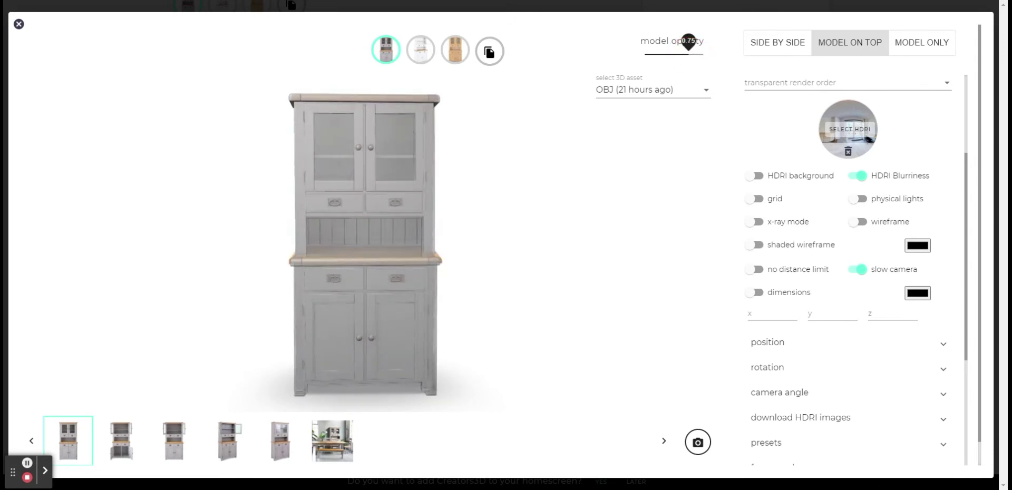
{"action": "scroll", "coordinate": [790, 158], "scroll_direction": "up", "scroll_amount": 3}
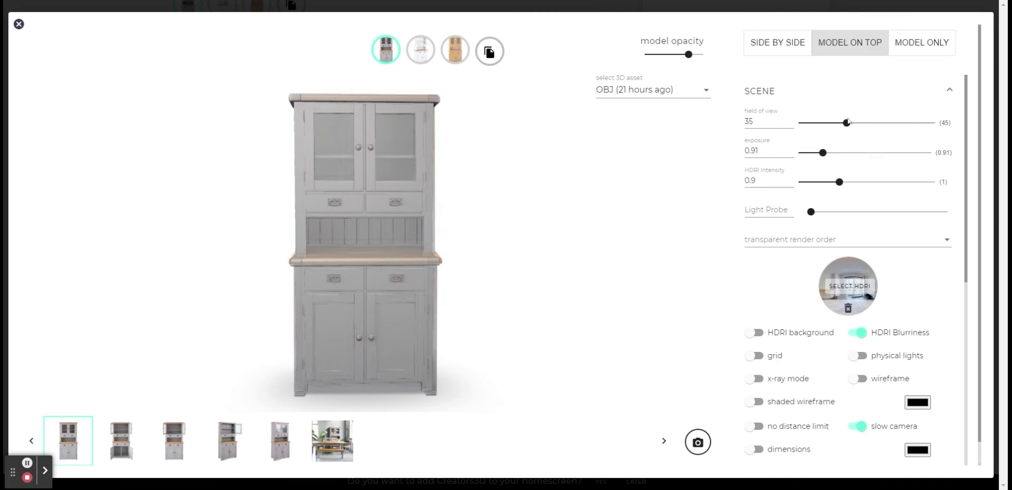
{"action": "left_click_drag", "start_coordinate": [843, 122], "coordinate": [838, 126]}
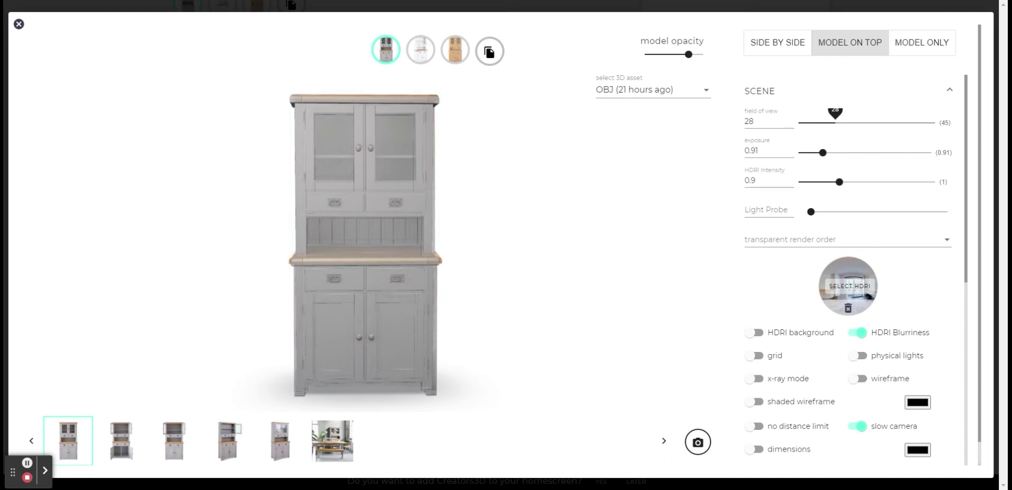
- Set the field of view to 26, nudge the cabinet, and lower model opacity to 0.55
{"action": "left_click_drag", "start_coordinate": [835, 122], "coordinate": [827, 122]}
{"action": "left_click", "coordinate": [398, 231]}
{"action": "left_click", "coordinate": [399, 232]}
{"action": "left_click", "coordinate": [398, 231]}
{"action": "left_click_drag", "start_coordinate": [826, 114], "coordinate": [831, 114]}
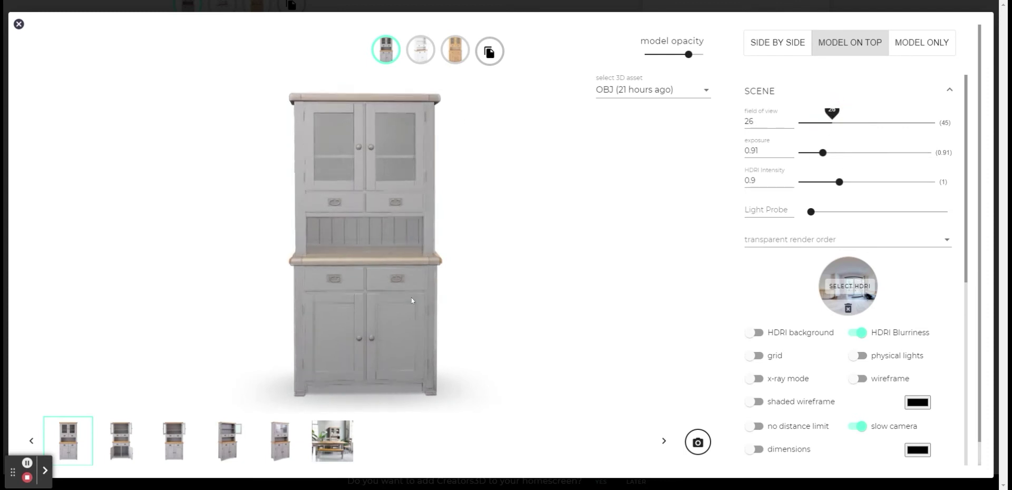
{"action": "mouse_move", "coordinate": [688, 55]}
{"action": "left_mouse_down"}
{"action": "mouse_move", "coordinate": [644, 73]}
{"action": "mouse_move", "coordinate": [676, 65]}
{"action": "left_mouse_up"}
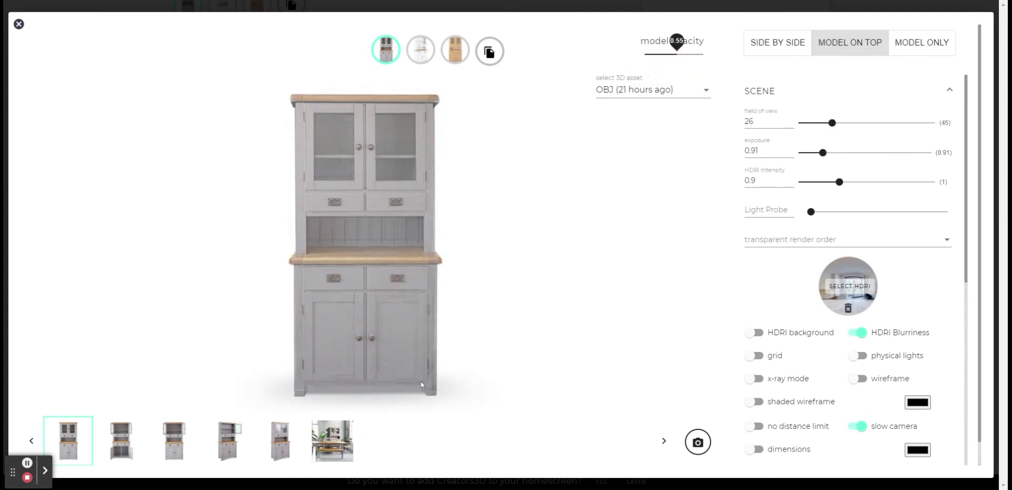
{"action": "left_click", "coordinate": [404, 350]}
- Expand the Alignments section and save the cabinet's current alignment screenshot
{"action": "scroll", "coordinate": [878, 254], "scroll_direction": "down", "scroll_amount": 10}
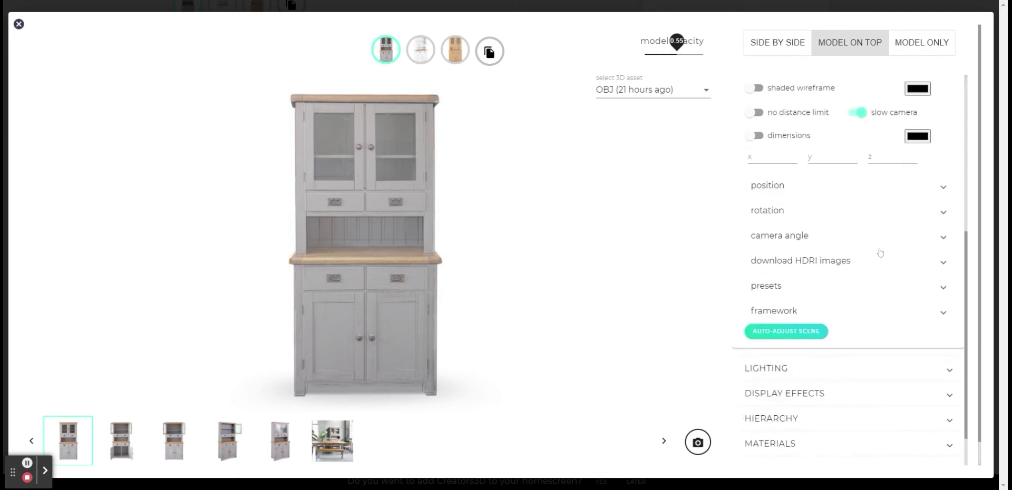
{"action": "left_click", "coordinate": [800, 416]}
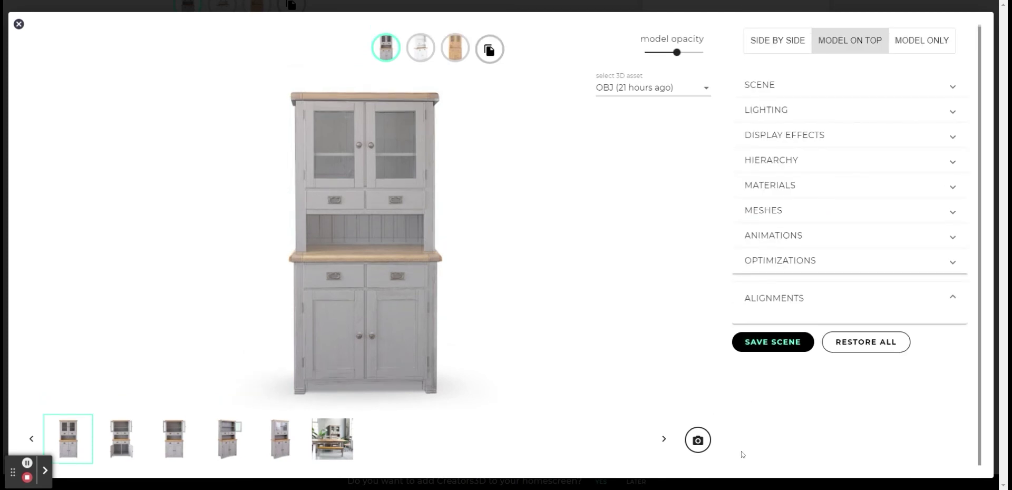
{"action": "left_click", "coordinate": [698, 443]}
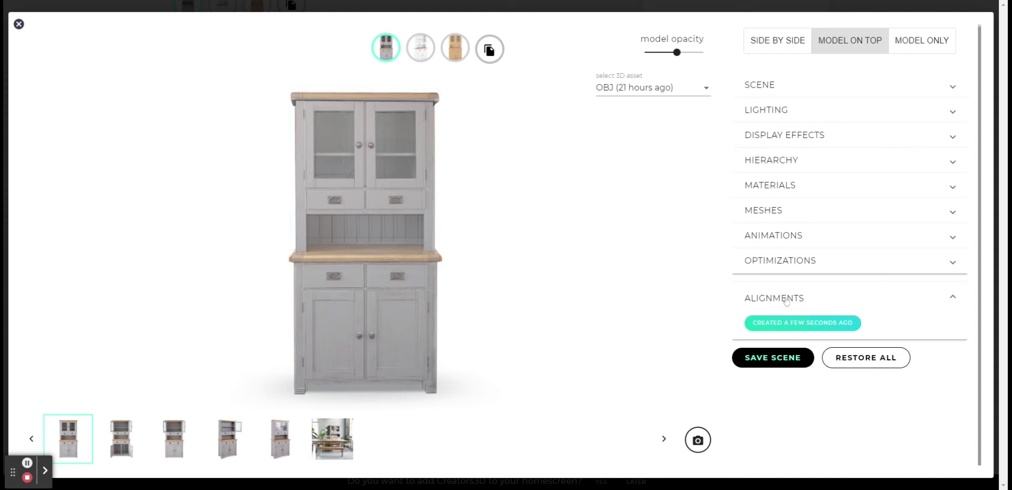
- Save another cabinet alignment and open the newly saved alignment entry
{"action": "left_click", "coordinate": [804, 327]}
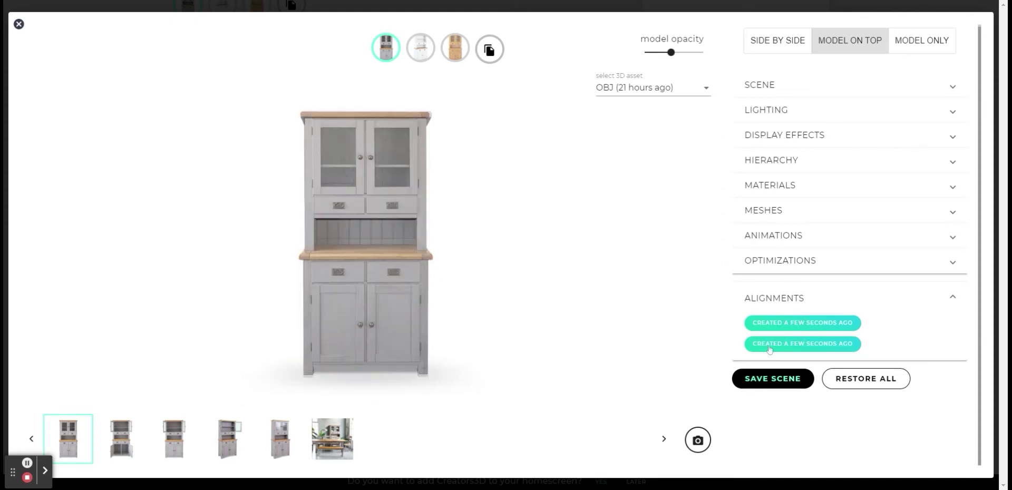
{"action": "left_click", "coordinate": [769, 345]}
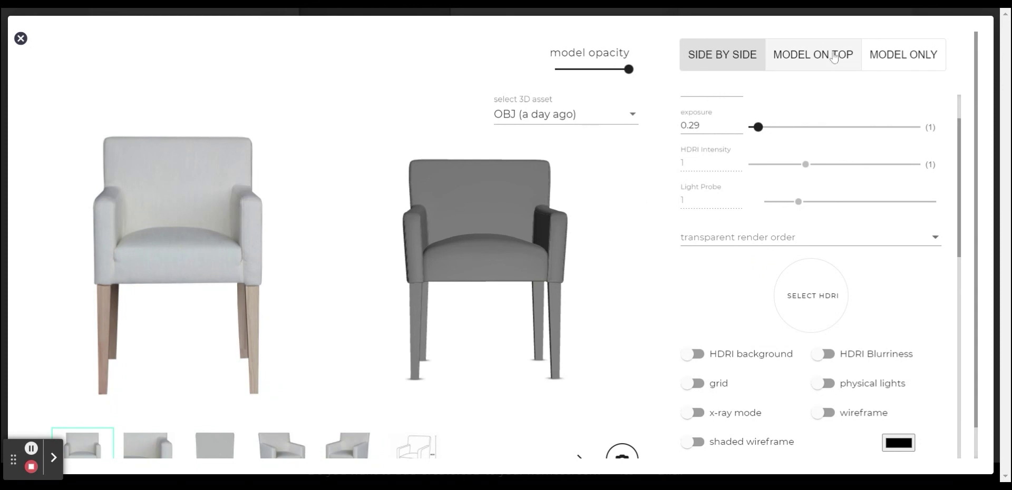
- Overlay the chair model on its photo at 0.55 opacity, enable slow camera, and rotate it slightly
{"action": "left_click", "coordinate": [813, 55]}
{"action": "left_click_drag", "start_coordinate": [629, 70], "coordinate": [596, 69]}
{"action": "scroll", "coordinate": [815, 309], "scroll_direction": "down", "scroll_amount": 4}
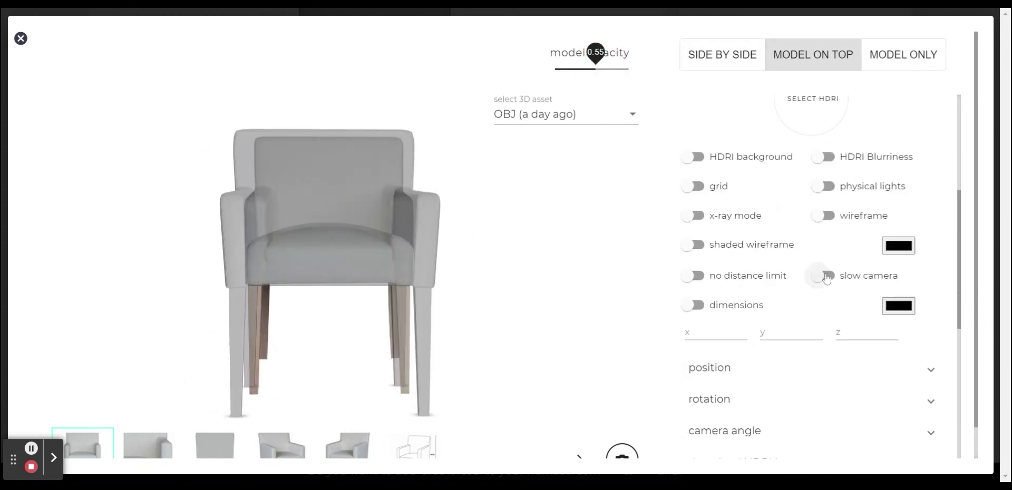
{"action": "left_click", "coordinate": [822, 276]}
{"action": "left_click_drag", "start_coordinate": [378, 262], "coordinate": [347, 273]}
{"action": "scroll", "coordinate": [812, 237], "scroll_direction": "up", "scroll_amount": 5}
{"action": "mouse_move", "coordinate": [773, 151]}
{"action": "left_mouse_down"}
{"action": "mouse_move", "coordinate": [788, 151]}
{"action": "mouse_move", "coordinate": [777, 148]}
{"action": "left_mouse_up"}
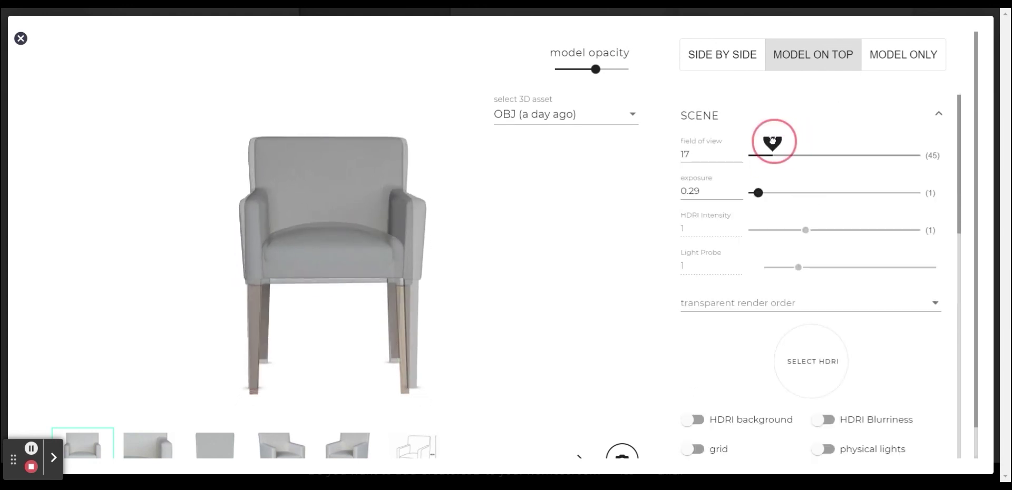
- Narrow the field of view stepwise to 6, rotating the chair and fading opacity to about 0.35
{"action": "left_click_drag", "start_coordinate": [347, 221], "coordinate": [380, 248]}
{"action": "left_click_drag", "start_coordinate": [778, 140], "coordinate": [768, 141]}
{"action": "left_click_drag", "start_coordinate": [248, 228], "coordinate": [275, 323]}
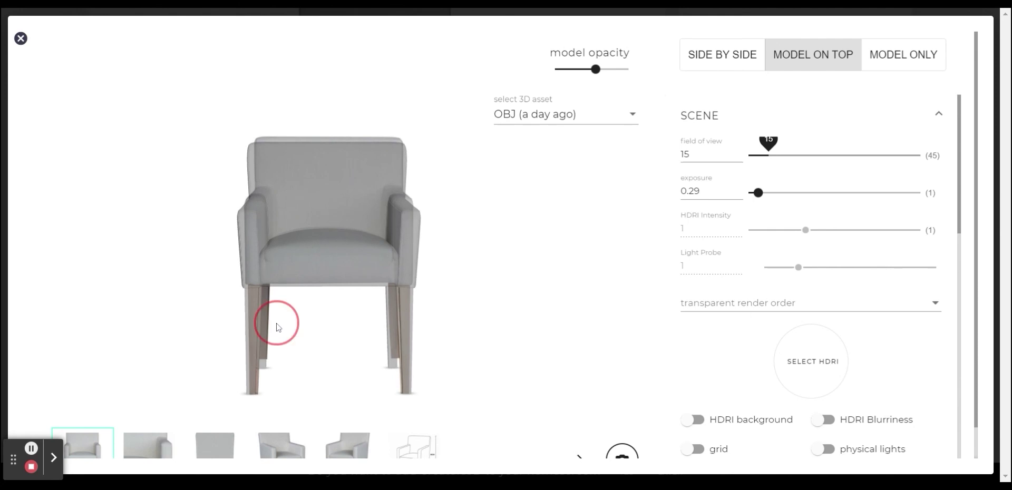
{"action": "left_click_drag", "start_coordinate": [768, 142], "coordinate": [764, 142]}
{"action": "mouse_move", "coordinate": [340, 188]}
{"action": "left_mouse_down"}
{"action": "mouse_move", "coordinate": [353, 184]}
{"action": "mouse_move", "coordinate": [362, 196]}
{"action": "mouse_move", "coordinate": [352, 189]}
{"action": "mouse_move", "coordinate": [379, 168]}
{"action": "mouse_move", "coordinate": [348, 207]}
{"action": "mouse_move", "coordinate": [348, 198]}
{"action": "left_mouse_up"}
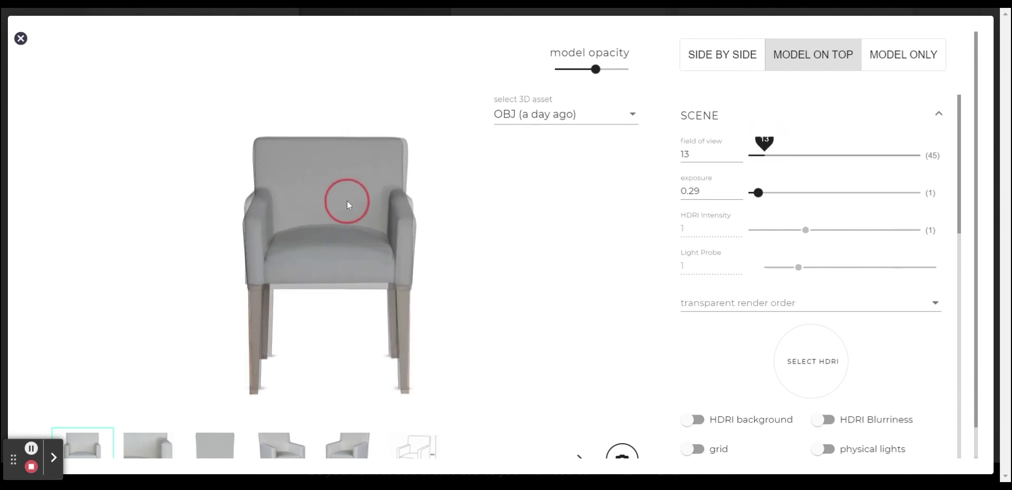
{"action": "left_click_drag", "start_coordinate": [595, 69], "coordinate": [584, 126]}
{"action": "mouse_move", "coordinate": [766, 156]}
{"action": "left_mouse_down"}
{"action": "mouse_move", "coordinate": [775, 156]}
{"action": "mouse_move", "coordinate": [749, 156]}
{"action": "left_mouse_up"}
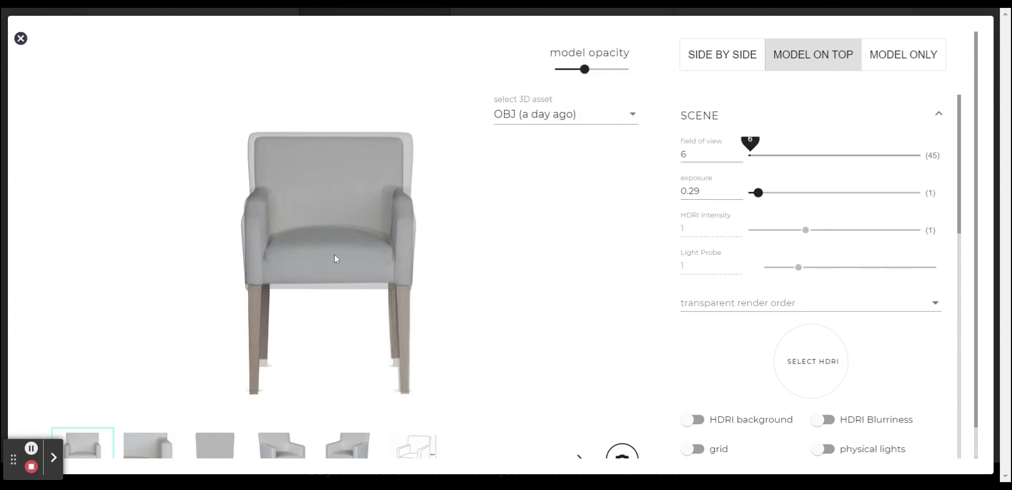
- Switch slow camera back on and rotate the chair overlay to a more frontal, photo-matching view
{"action": "scroll", "coordinate": [474, 249], "scroll_direction": "down", "scroll_amount": 10}
{"action": "scroll", "coordinate": [824, 211], "scroll_direction": "up", "scroll_amount": 6}
{"action": "left_click", "coordinate": [823, 176]}
{"action": "left_click", "coordinate": [823, 176]}
{"action": "left_click_drag", "start_coordinate": [305, 154], "coordinate": [267, 166]}
{"action": "left_click", "coordinate": [823, 176]}
{"action": "left_click_drag", "start_coordinate": [372, 276], "coordinate": [294, 328]}
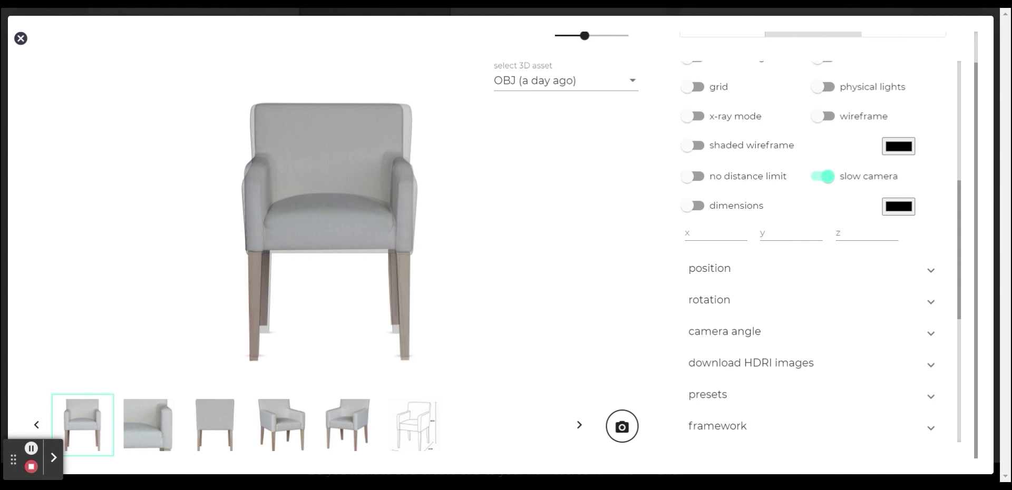